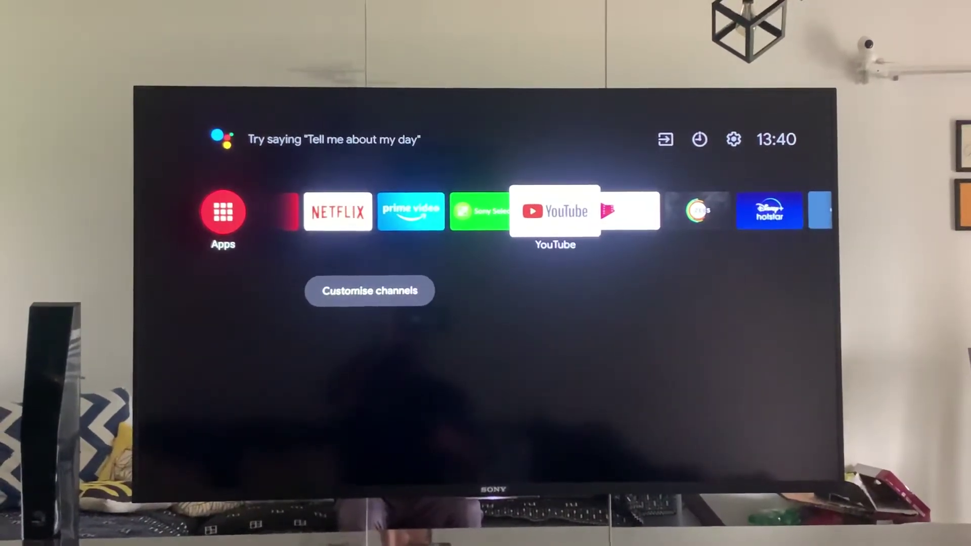
# - Launch YouTube and move down to the Top news row
pyautogui.press('Return')
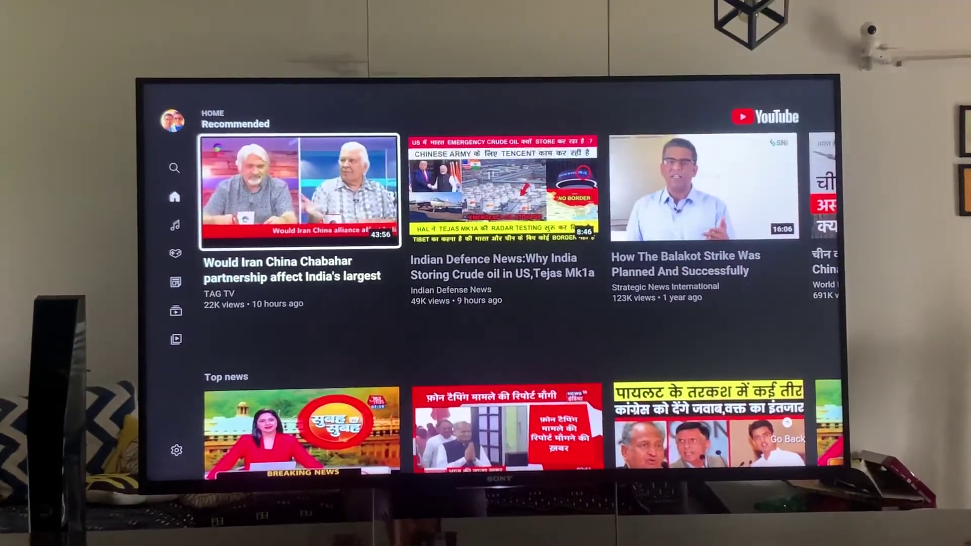
pyautogui.press('Down')
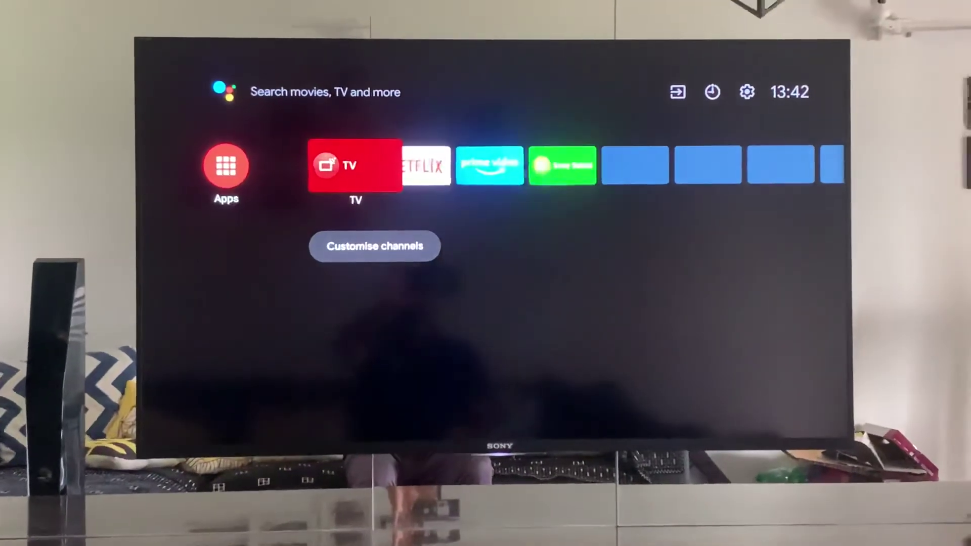
# - Move right along the app row toward the YouTube tile
pyautogui.press('Right')
pyautogui.press('Right')
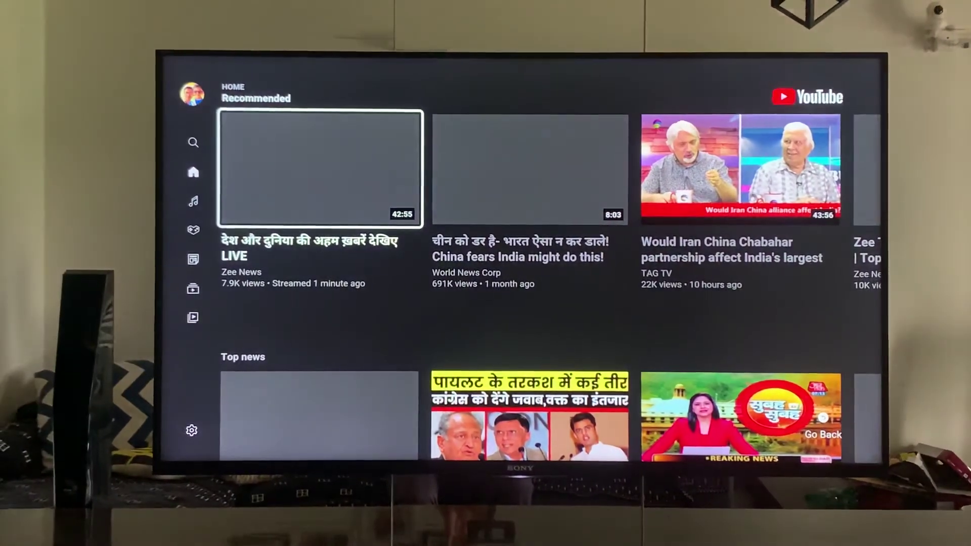
# - Scroll down past Top news to the 'Rakshak News viewers also watch' row
pyautogui.press('Down')
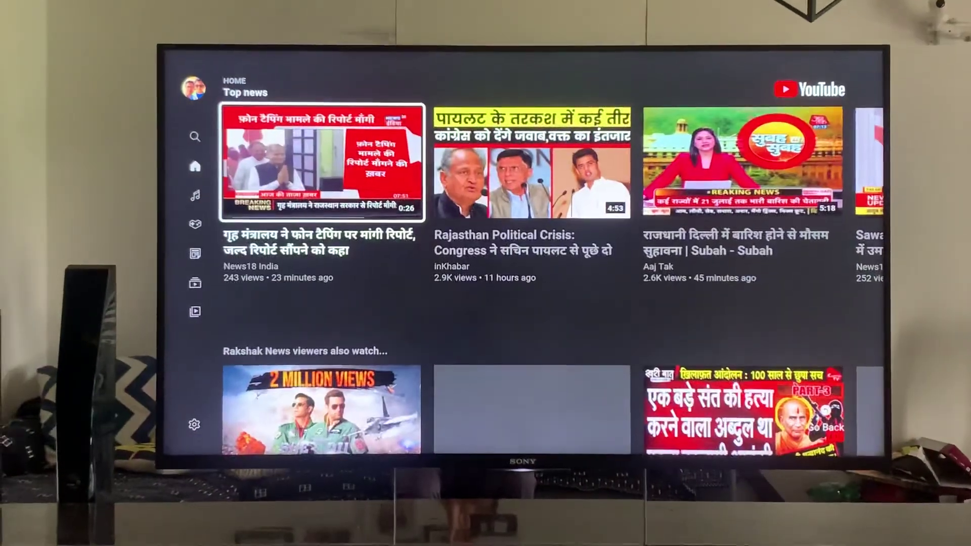
pyautogui.press('Down')
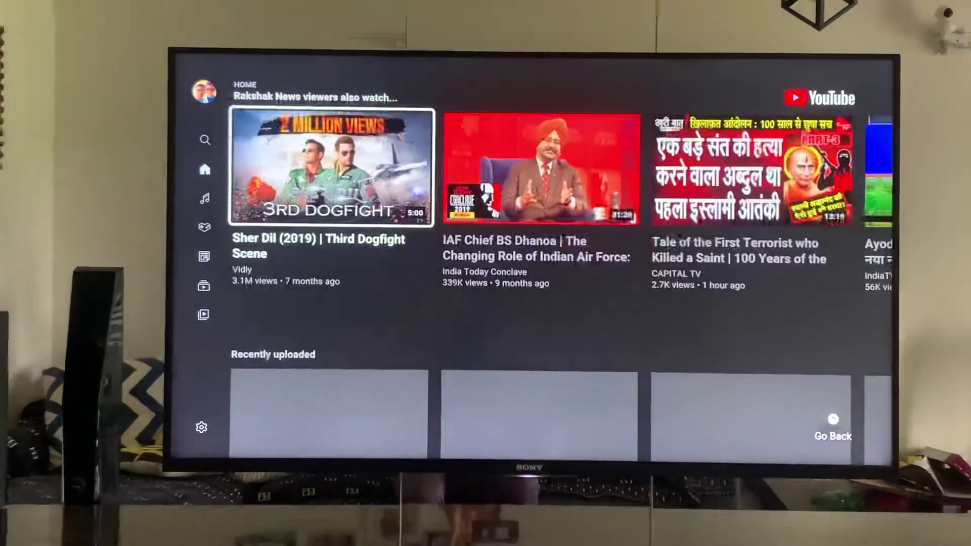